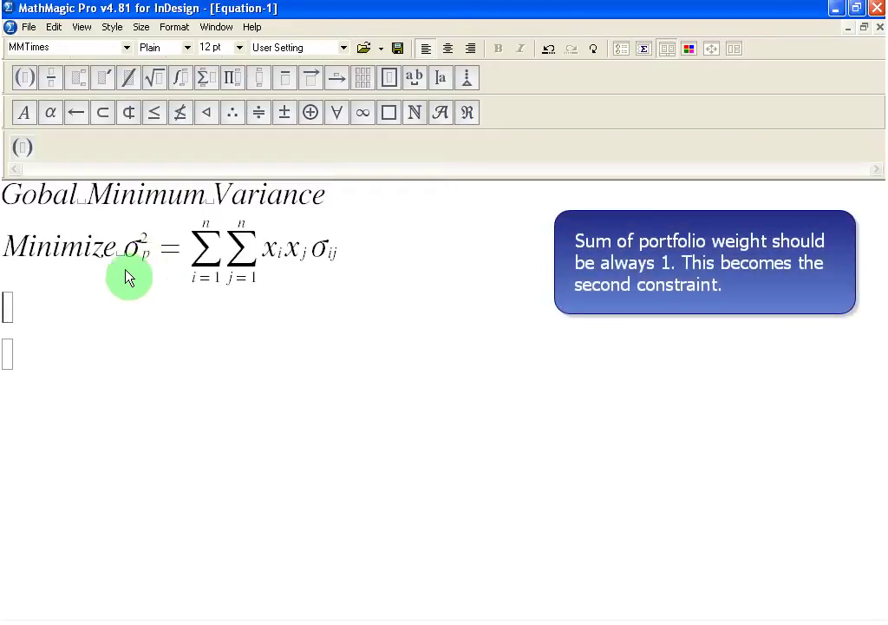
Step: Begin the line below the objective with 's.t.' and a limits summation with lower limit i = 1
{"action": "left_click", "coordinate": [13, 312]}
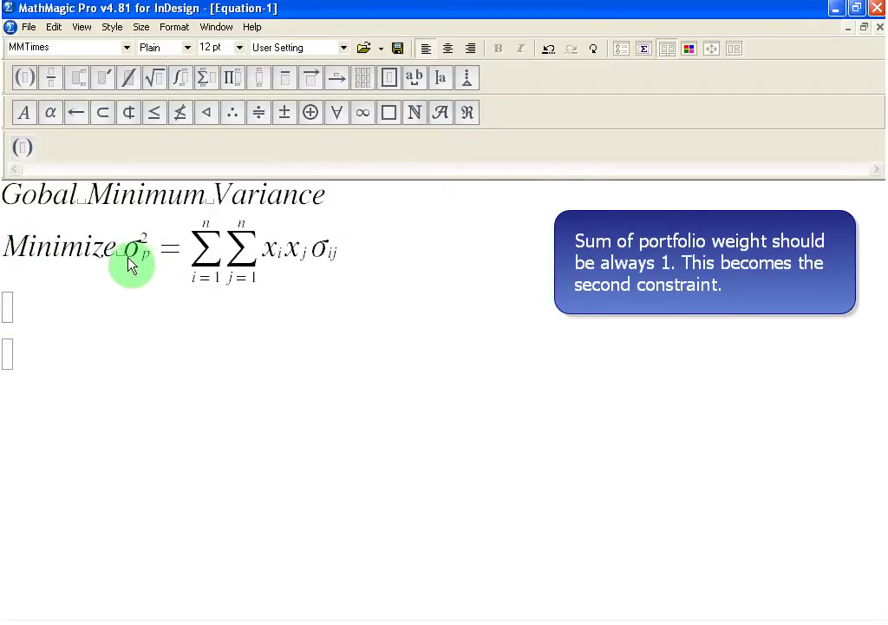
{"action": "type", "text": "s.t."}
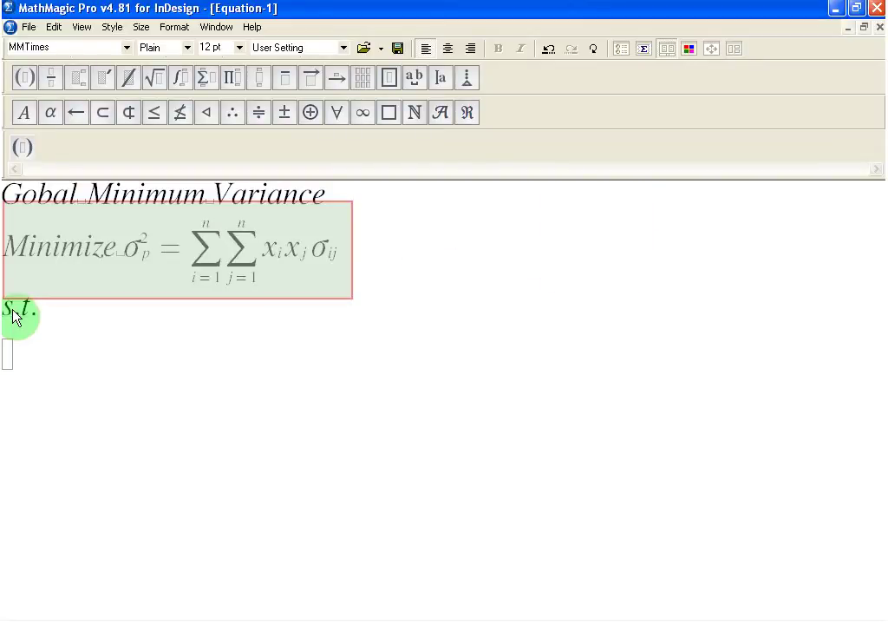
{"action": "left_click", "coordinate": [209, 83]}
{"action": "mouse_move", "coordinate": [236, 102]}
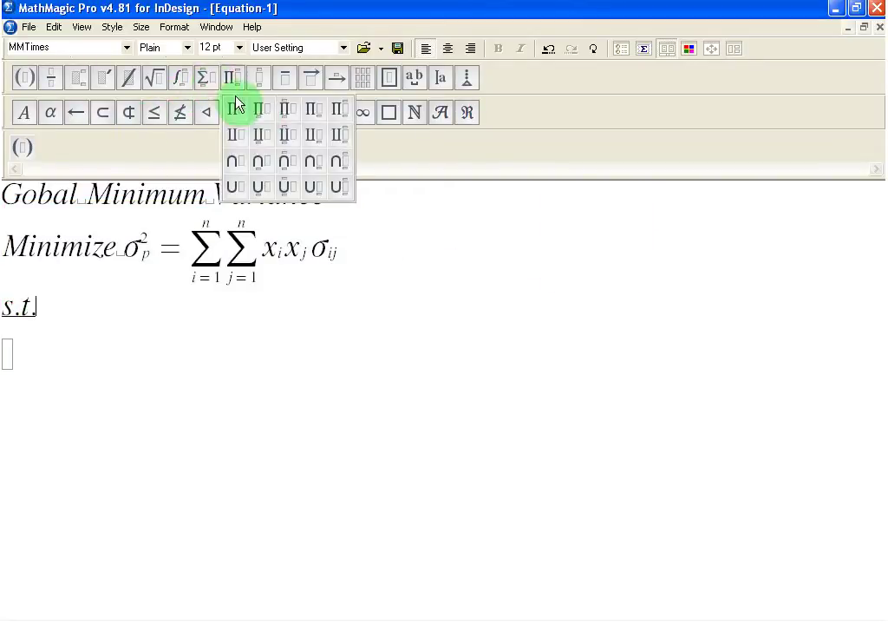
{"action": "mouse_move", "coordinate": [212, 79]}
{"action": "left_click", "coordinate": [243, 110]}
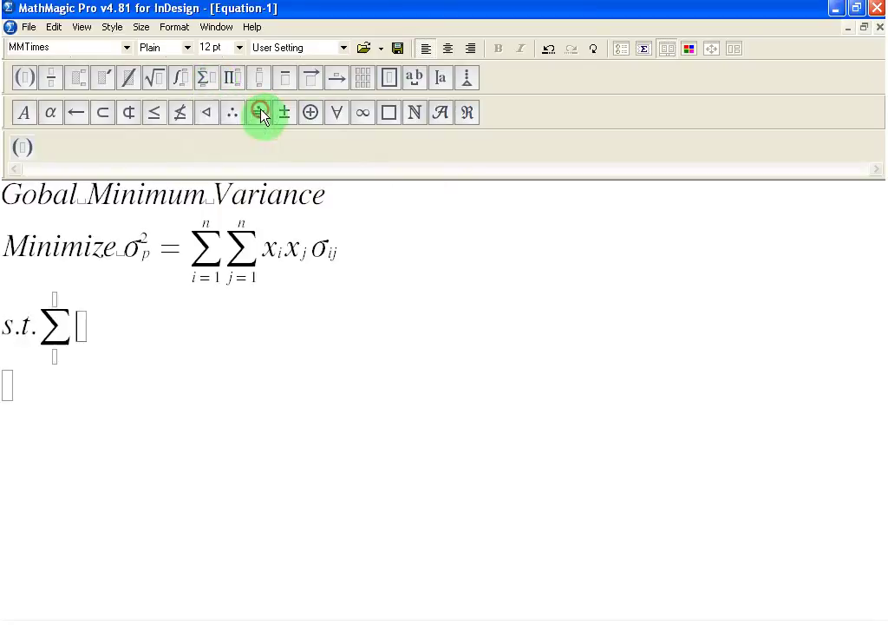
{"action": "left_click", "coordinate": [55, 357]}
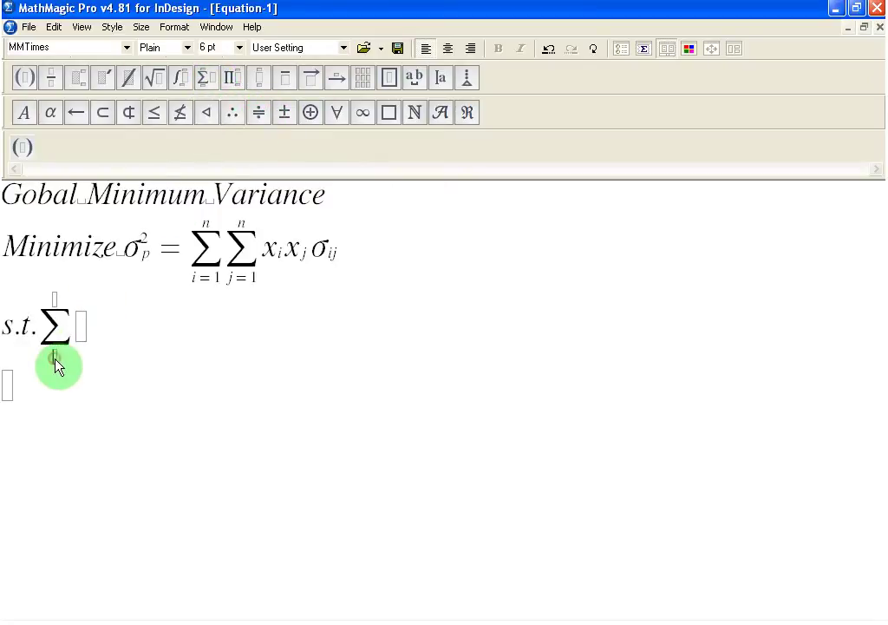
{"action": "type", "text": "i = 1"}
Step: Set the sum's upper limit to n and start its body with x
{"action": "left_click", "coordinate": [55, 302]}
{"action": "type", "text": "n"}
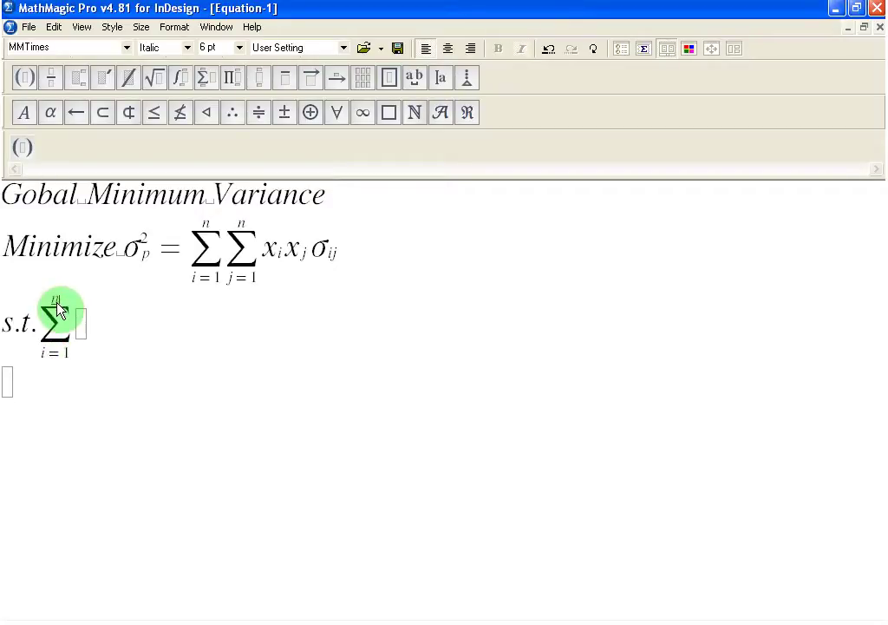
{"action": "left_click", "coordinate": [83, 334]}
{"action": "type", "text": "x"}
Step: Give x the subscript i and finish the constraint with e − d = 0
{"action": "left_click", "coordinate": [78, 79]}
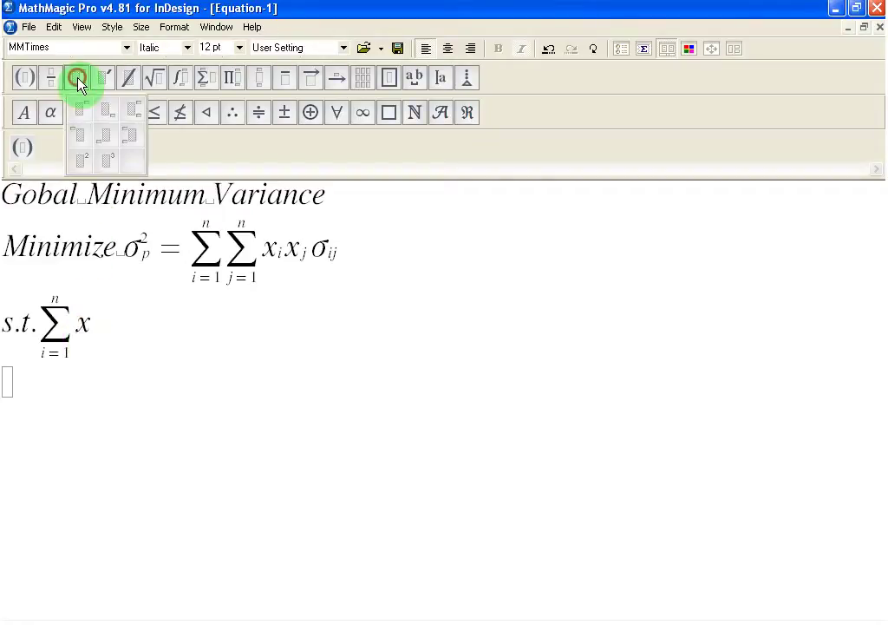
{"action": "left_click", "coordinate": [104, 111]}
{"action": "type", "text": "i"}
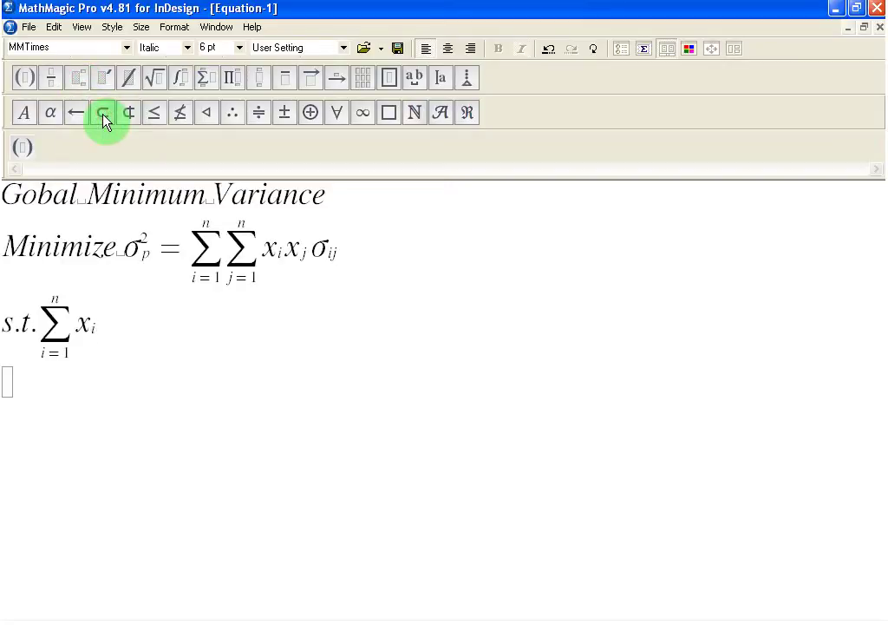
{"action": "key", "text": "Right"}
{"action": "type", "text": "e"}
{"action": "type", "text": "-d"}
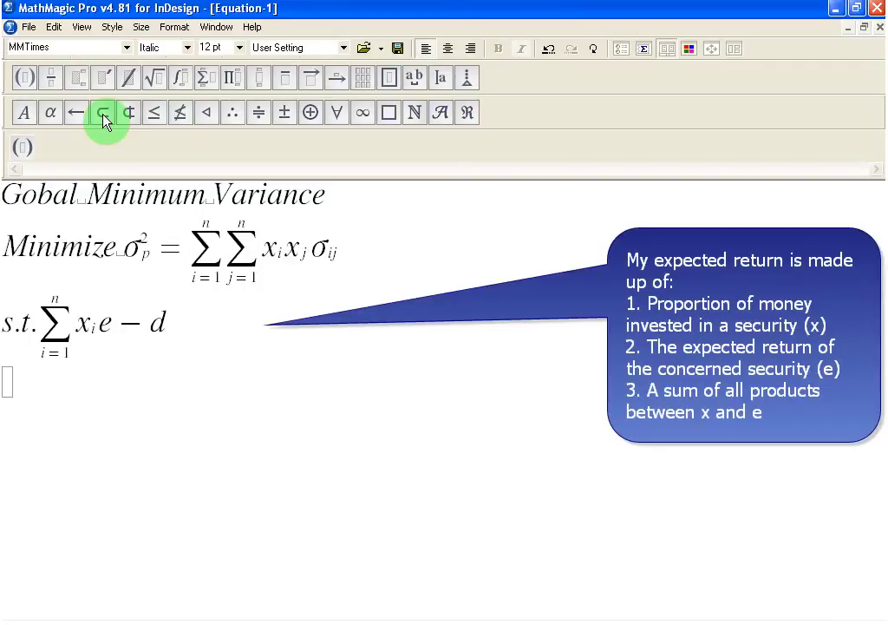
{"action": "type", "text": "= 0"}
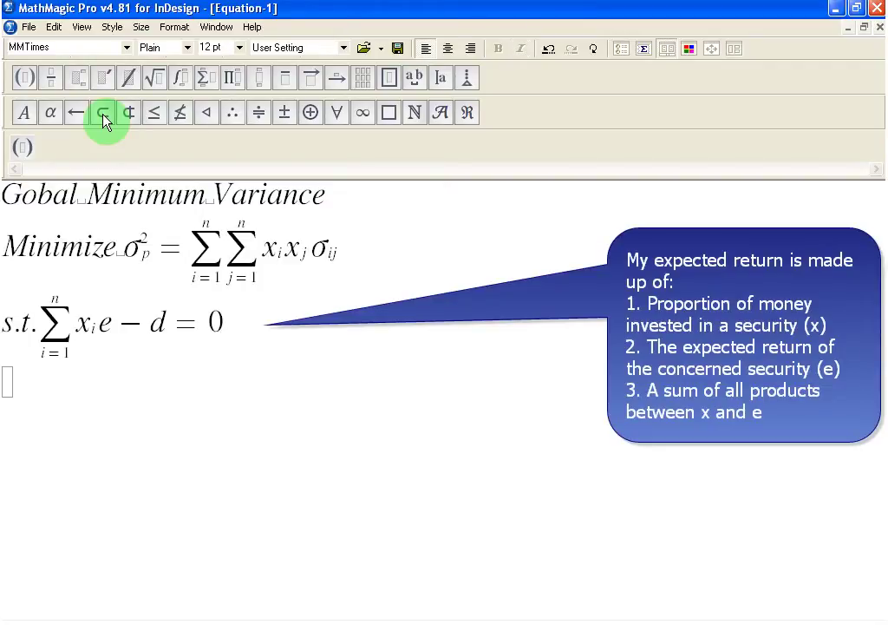
Step: Insert a summation on the next line running from i = 1 to n
{"action": "left_click", "coordinate": [8, 388]}
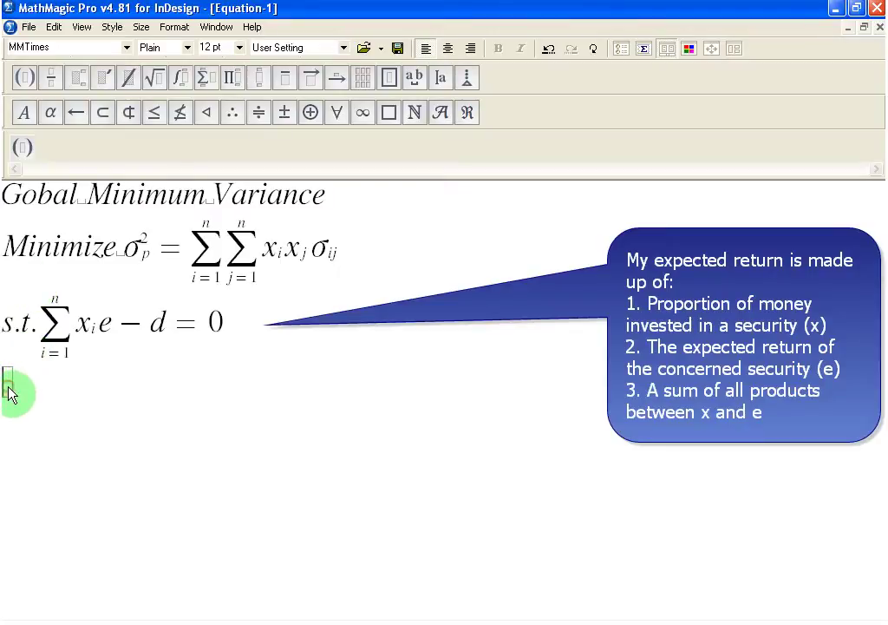
{"action": "left_click", "coordinate": [205, 78]}
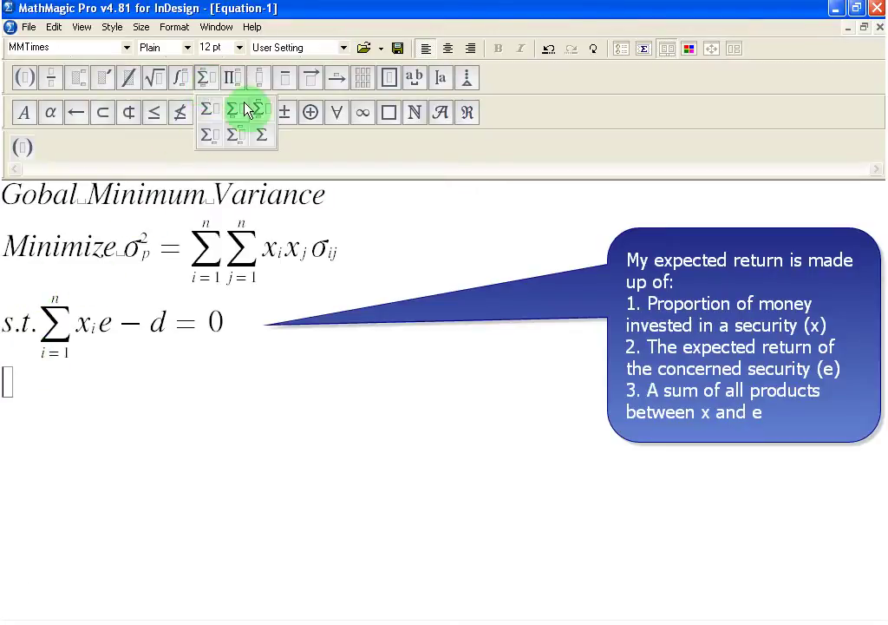
{"action": "left_click", "coordinate": [232, 108]}
{"action": "left_click", "coordinate": [16, 430]}
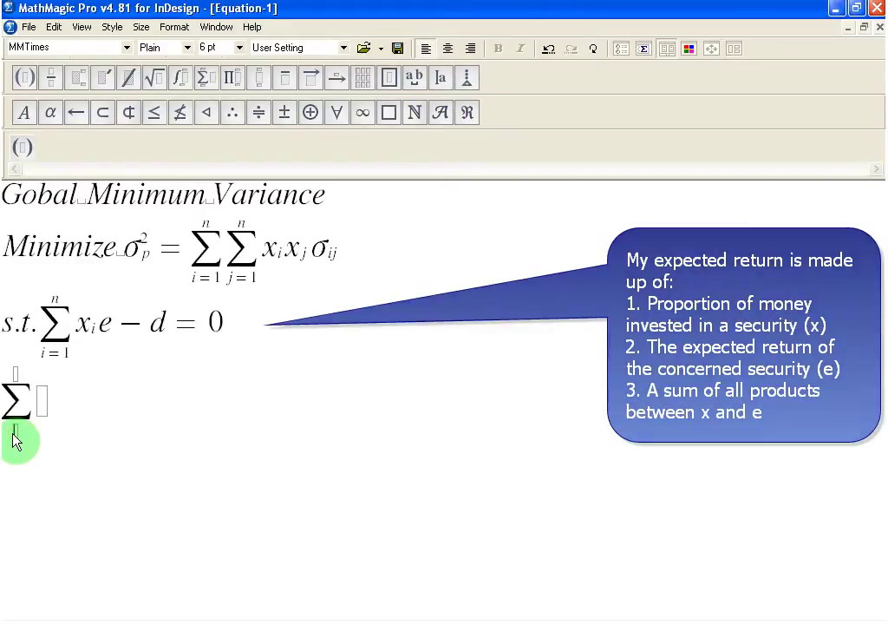
{"action": "type", "text": "i = 1"}
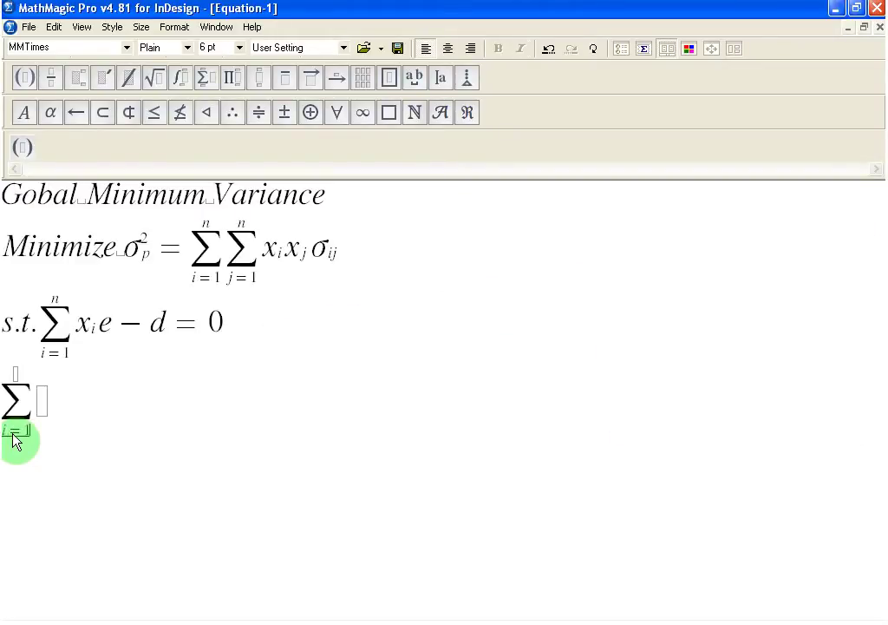
{"action": "left_click", "coordinate": [17, 378]}
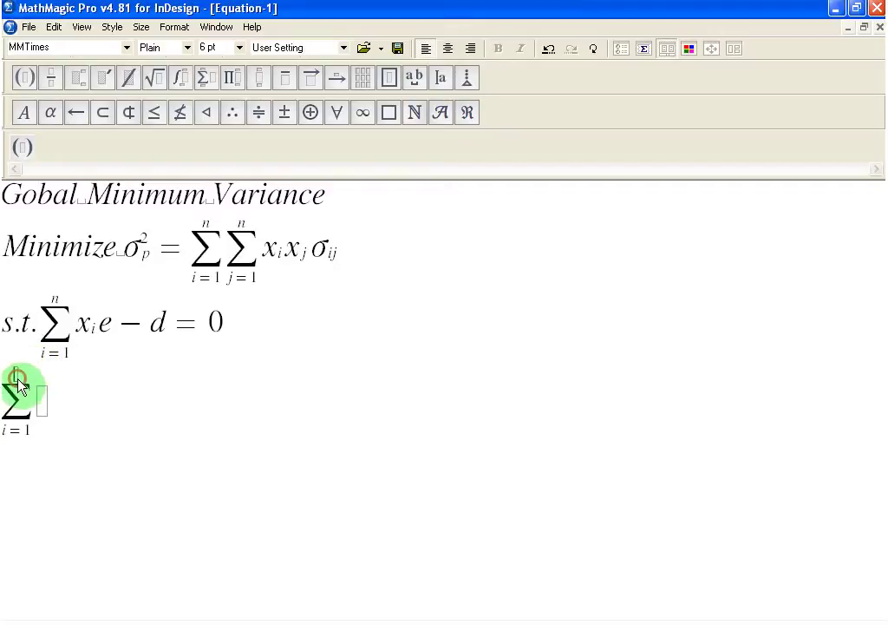
{"action": "type", "text": "n"}
Step: Fill the sum's body with x subscripted i, followed by − 1 = 0
{"action": "left_click", "coordinate": [42, 402]}
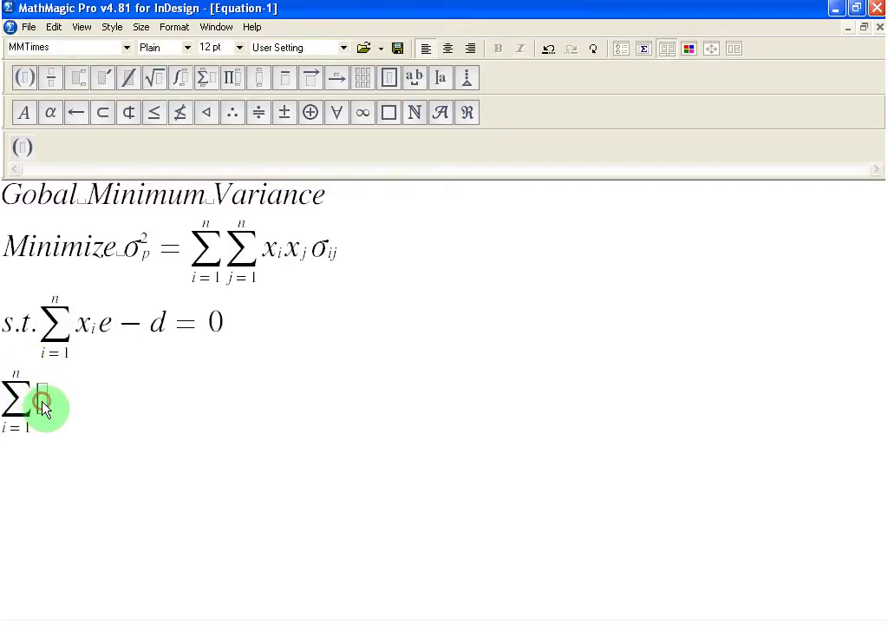
{"action": "type", "text": "x"}
{"action": "left_click", "coordinate": [76, 80]}
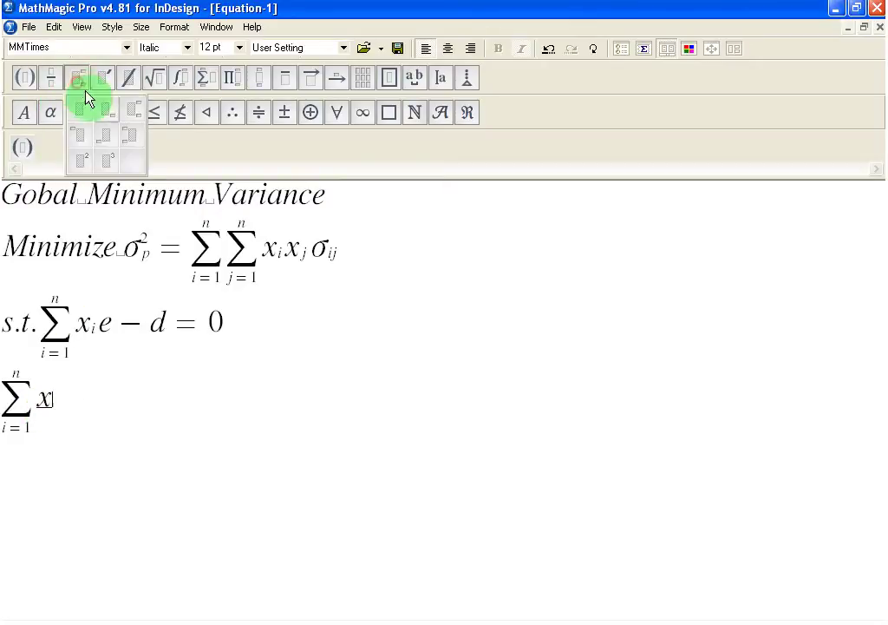
{"action": "left_click", "coordinate": [83, 107]}
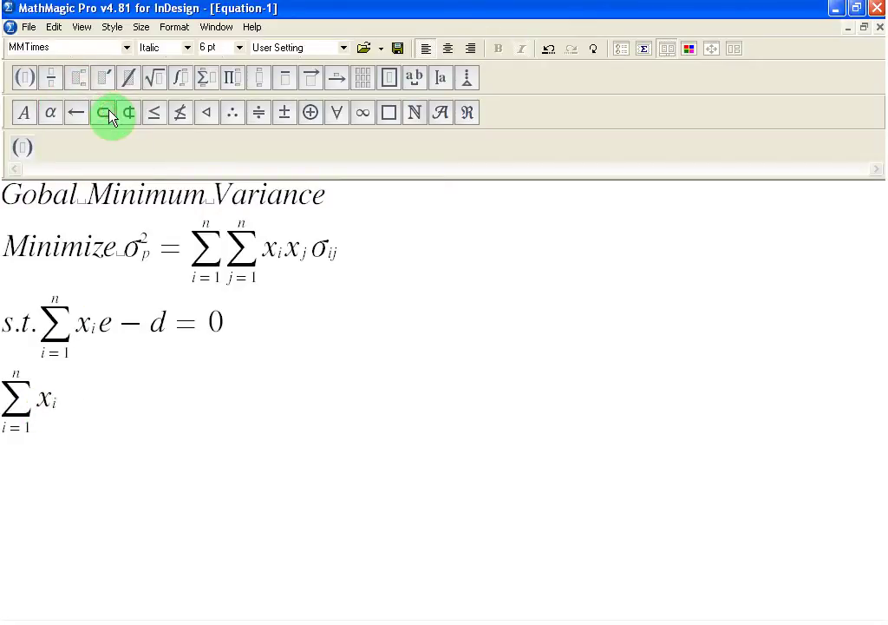
{"action": "key", "text": "Right"}
{"action": "type", "text": "-1="}
{"action": "type", "text": "0"}
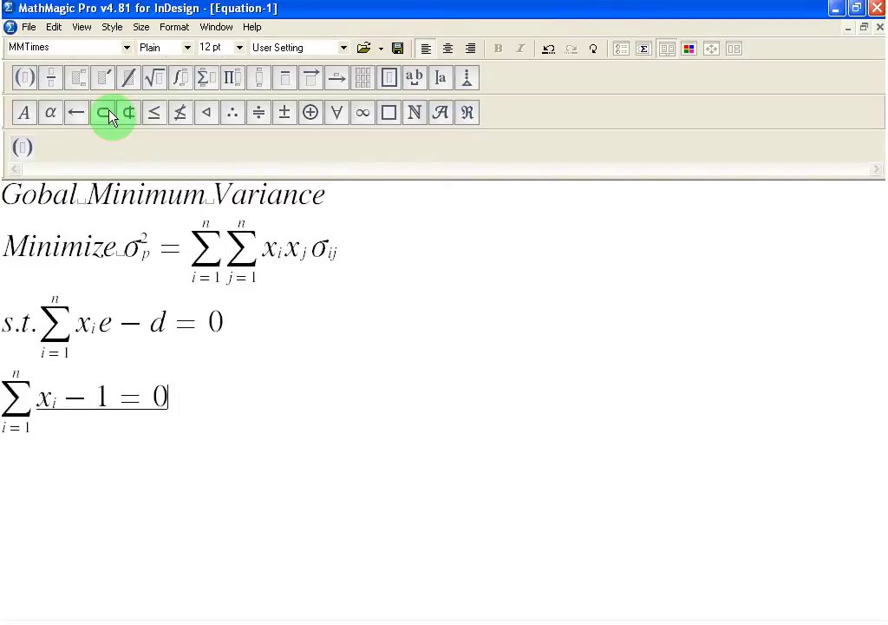